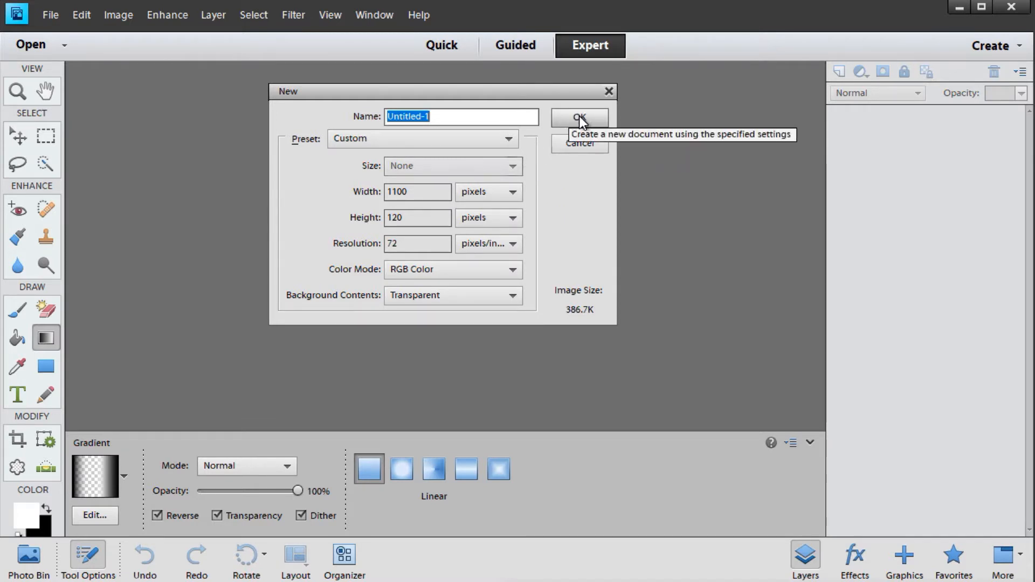
Create a transparent 1100 × 120 pixel RGB document at 72 pixels/inch and choose the Rectangle shape tool
click(579, 115)
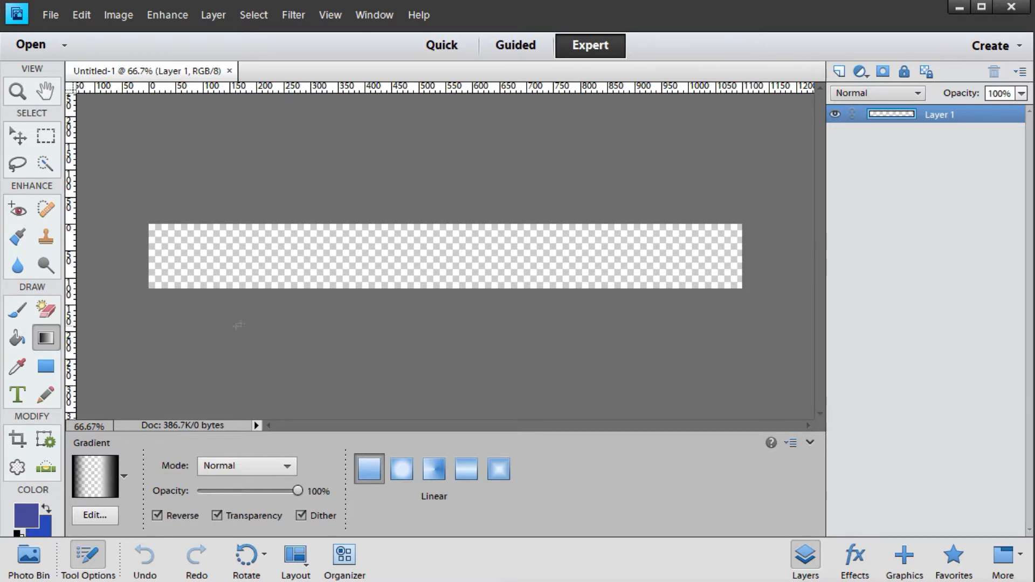
click(47, 367)
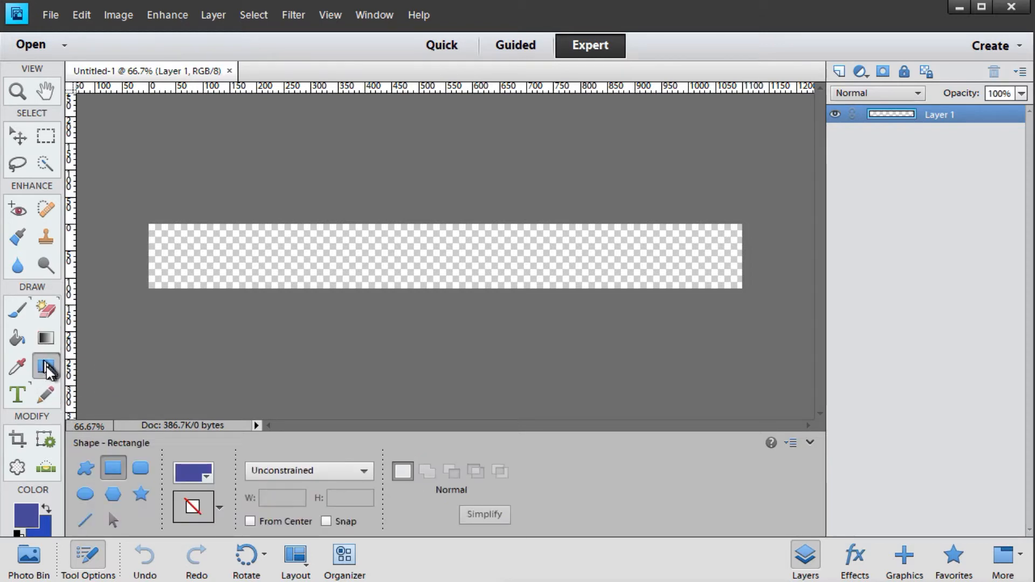
click(85, 493)
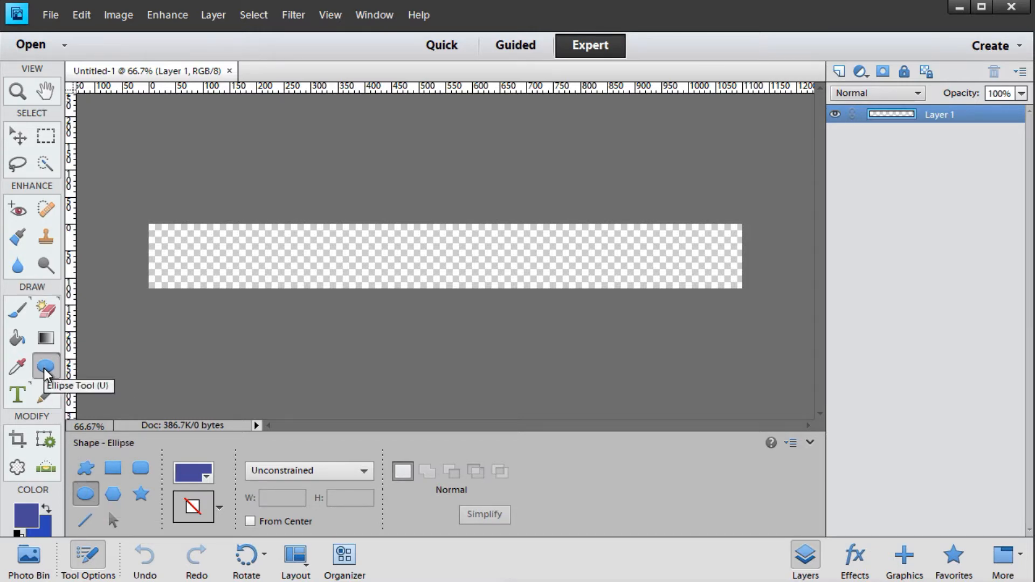
click(113, 474)
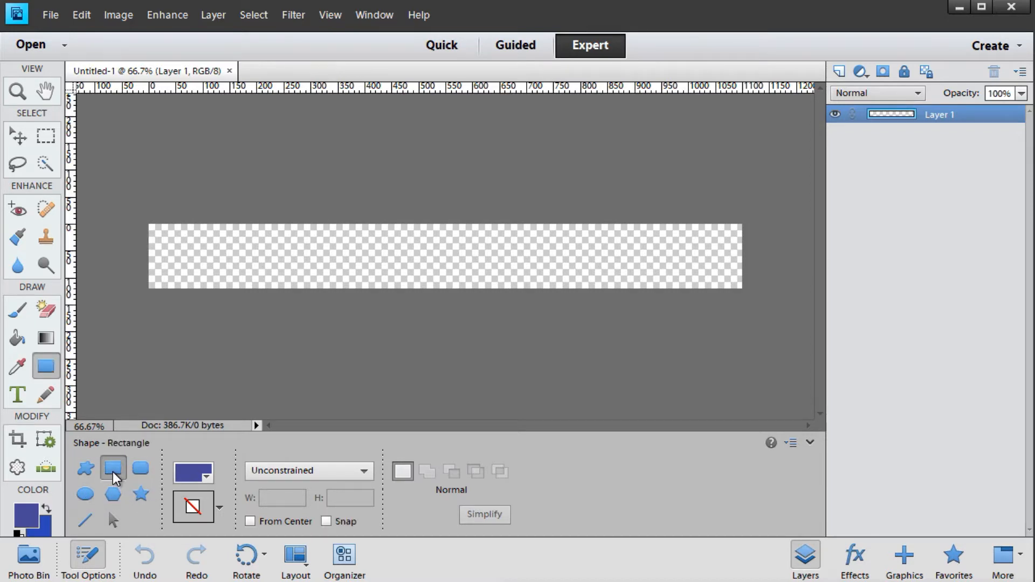
Set the rectangle shape's fill to a custom pink, #c7107c
click(206, 477)
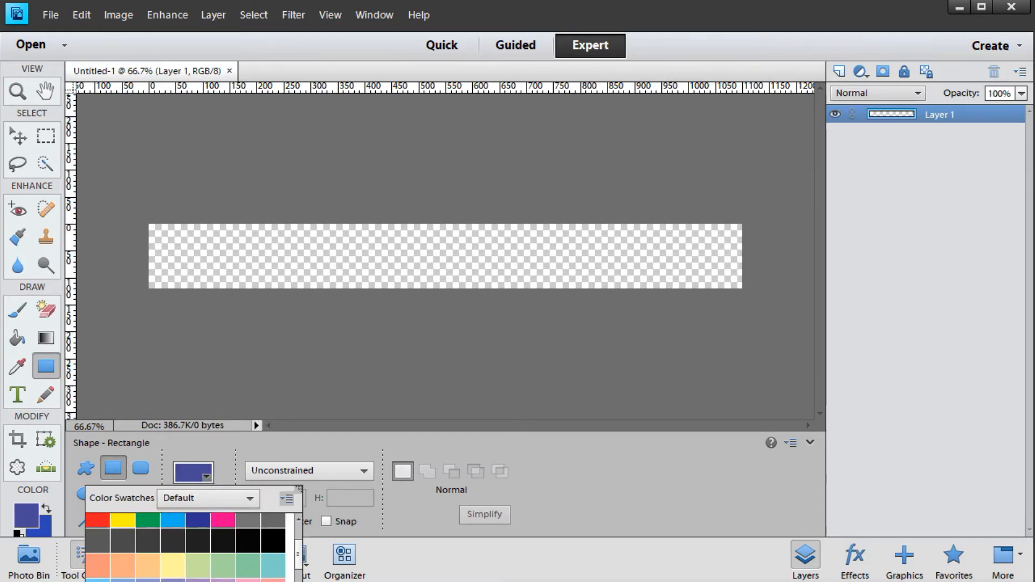
click(286, 581)
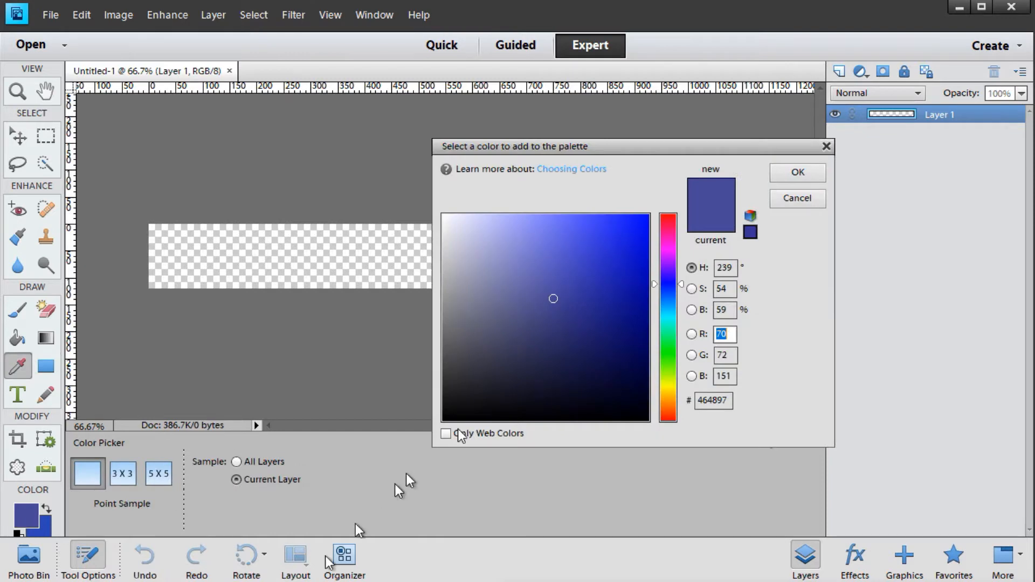
click(668, 235)
click(632, 260)
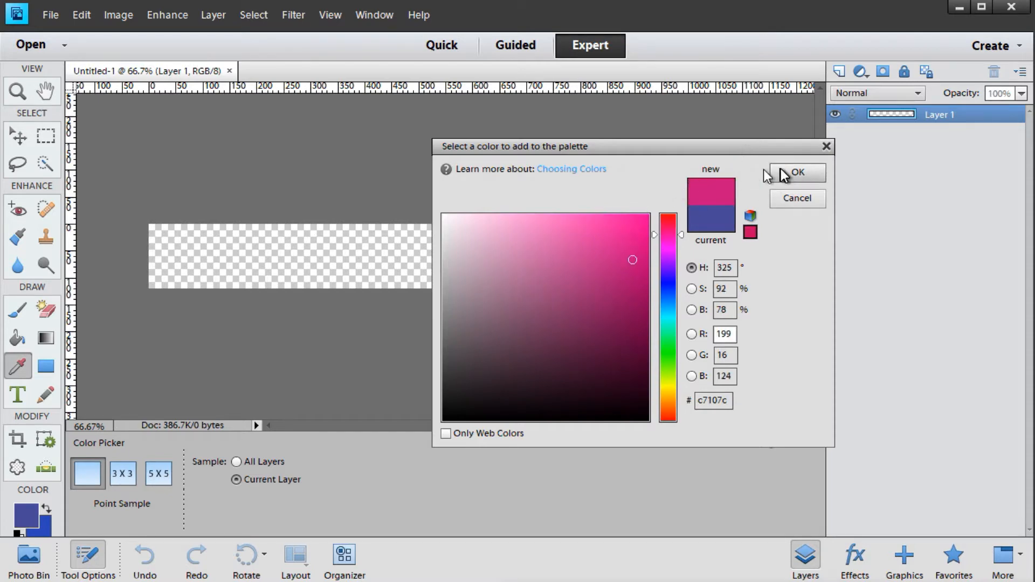
click(797, 173)
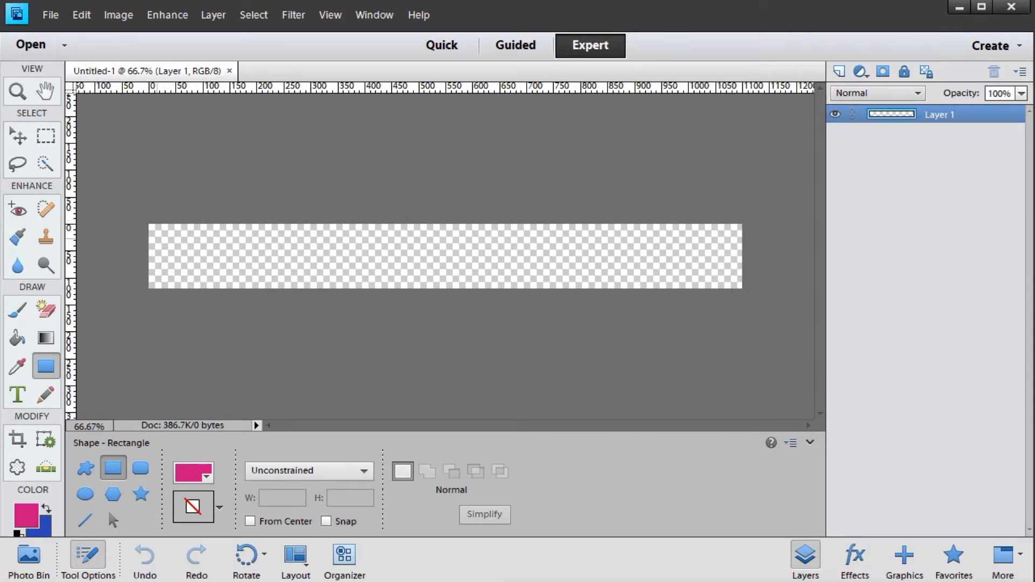
Draw a rectangle about 1040 × 55 pixels across the canvas and add a layer mask to its layer
drag(157, 239, 717, 269)
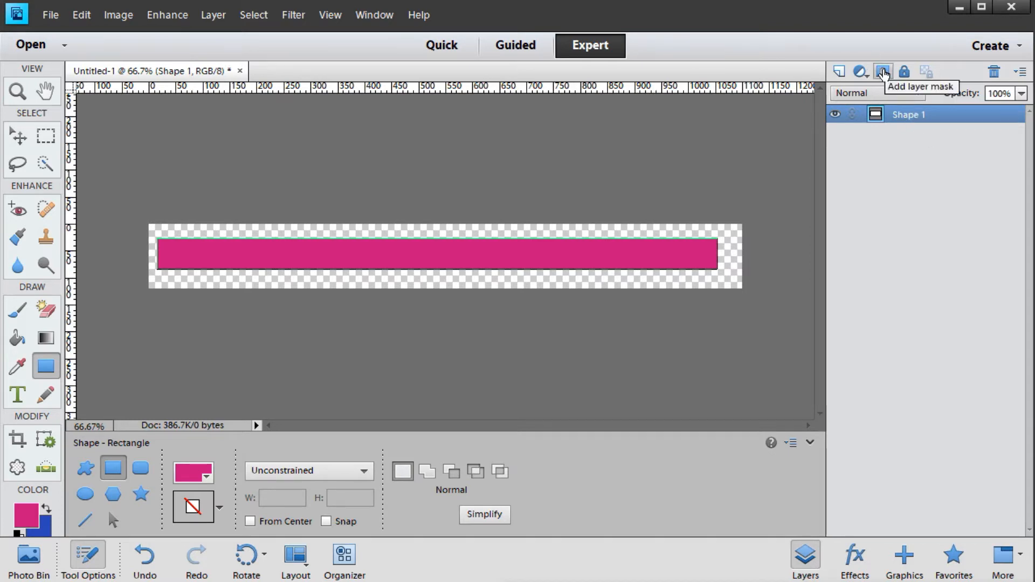
click(883, 74)
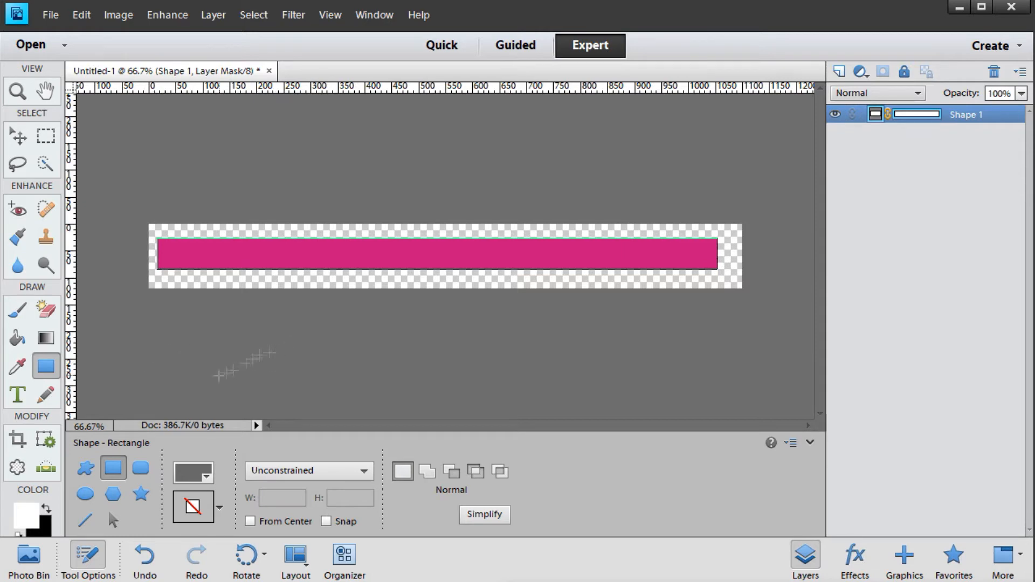
Open the Gradient tool's gradient for editing and load the Foreground to Background preset
click(47, 338)
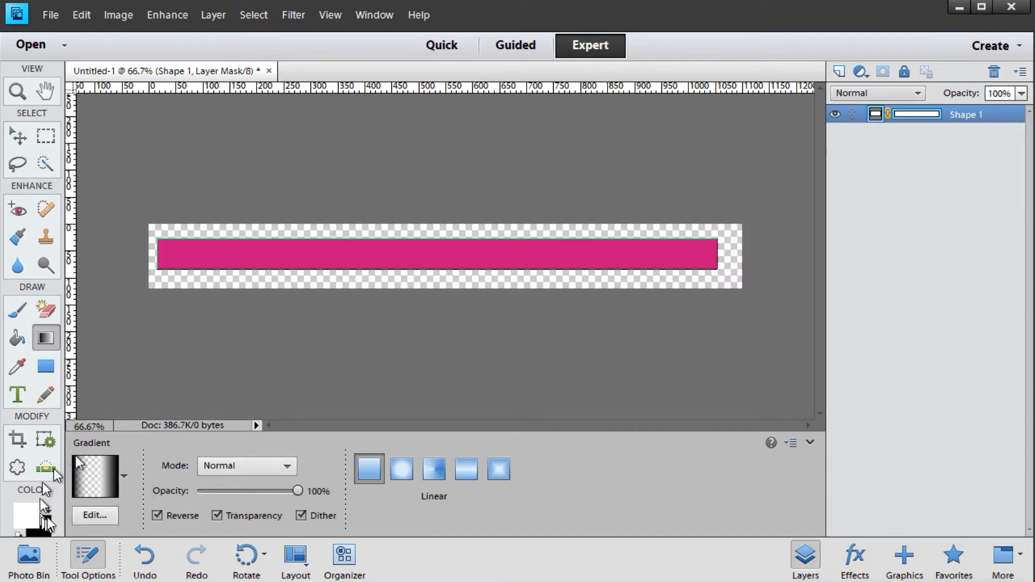
click(90, 515)
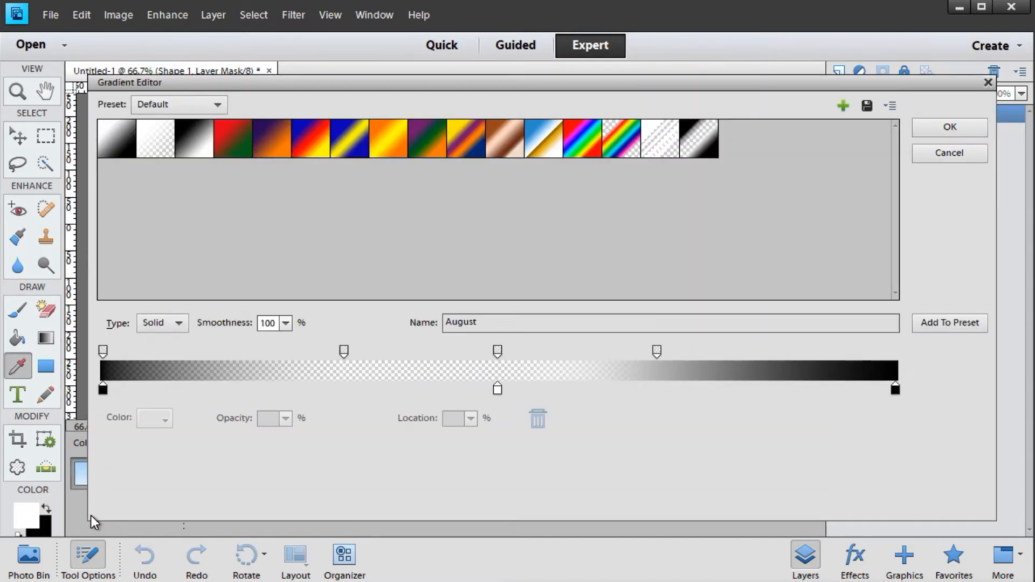
click(122, 144)
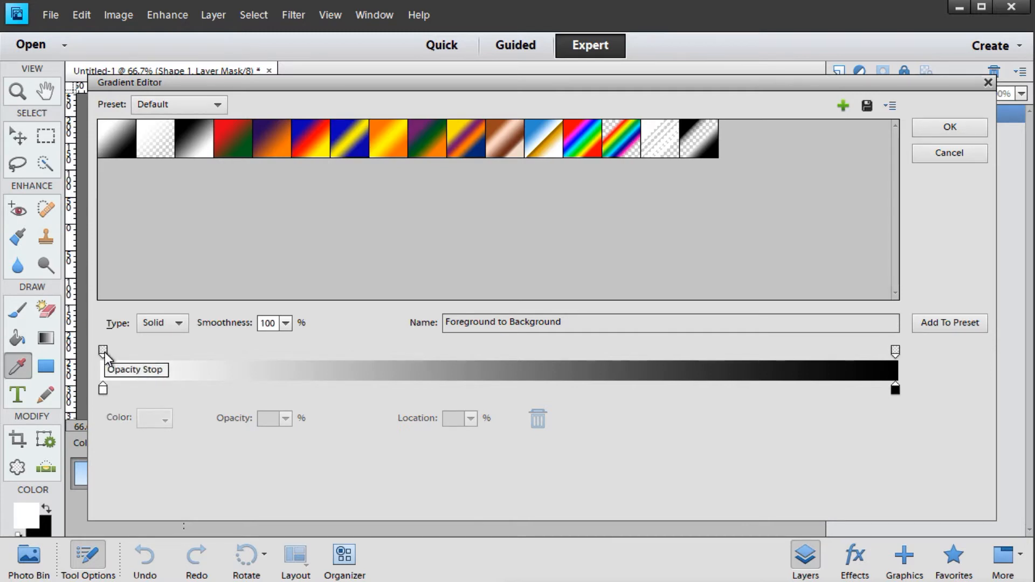
Change the gradient's white starting color stop to near-black, #020202
click(103, 389)
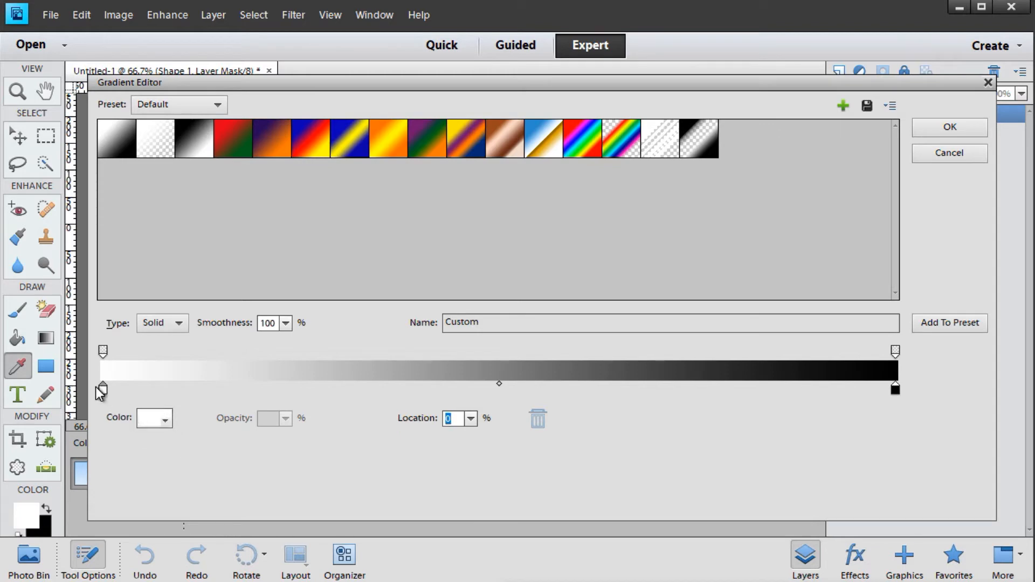
click(156, 428)
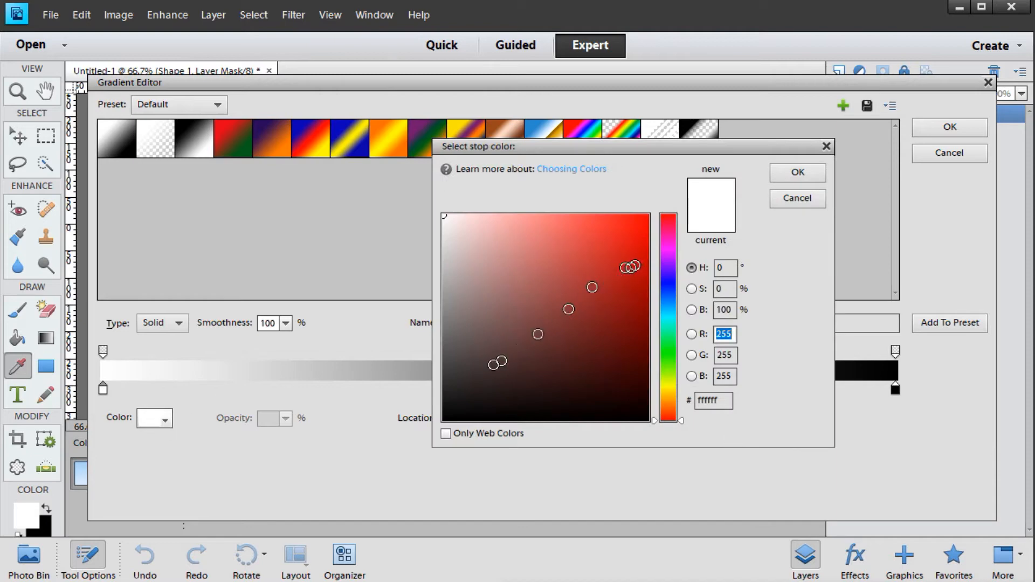
click(445, 418)
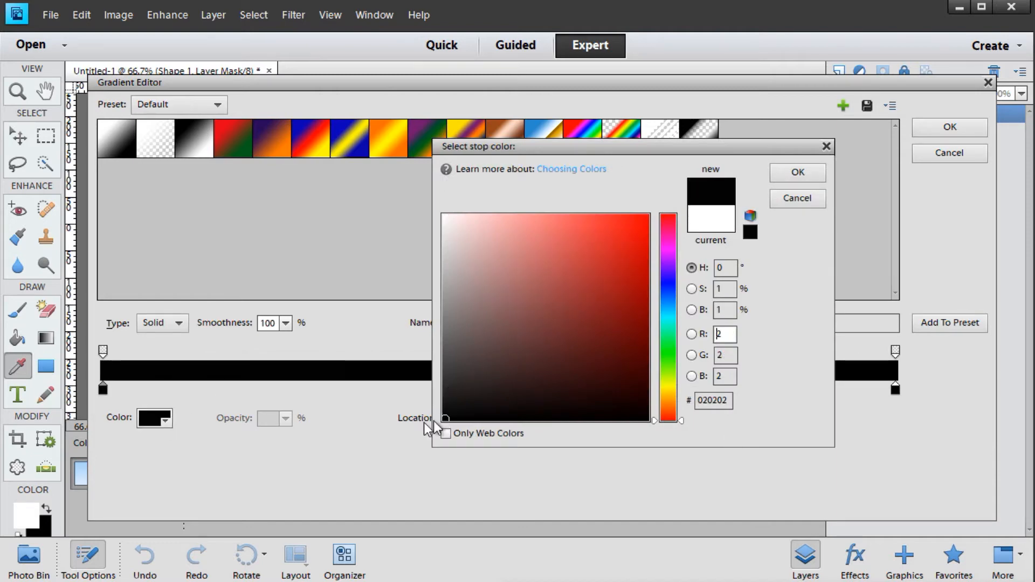
click(128, 394)
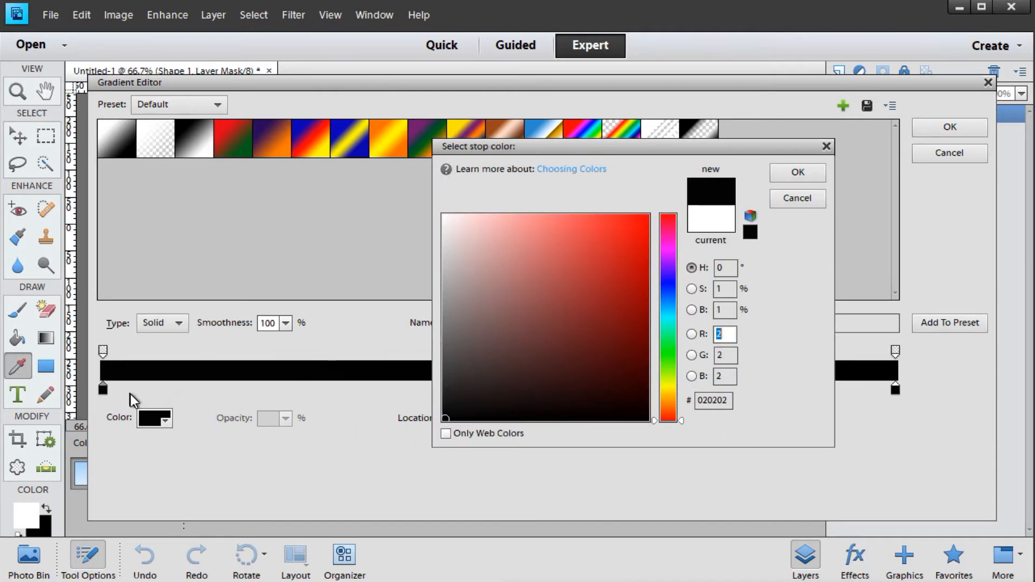
click(797, 172)
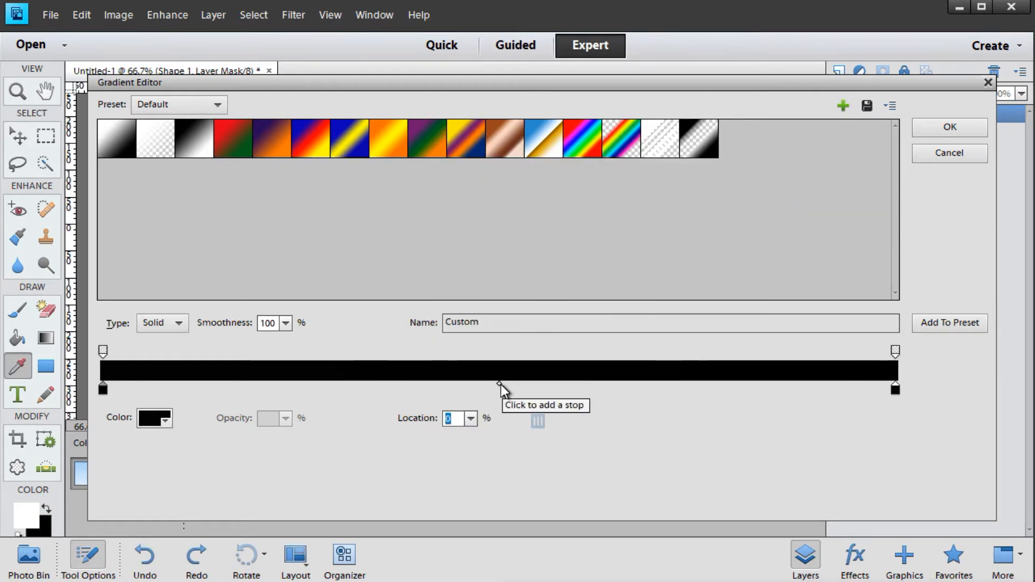
Add a white color stop in the middle of the gradient at about 50%
click(498, 384)
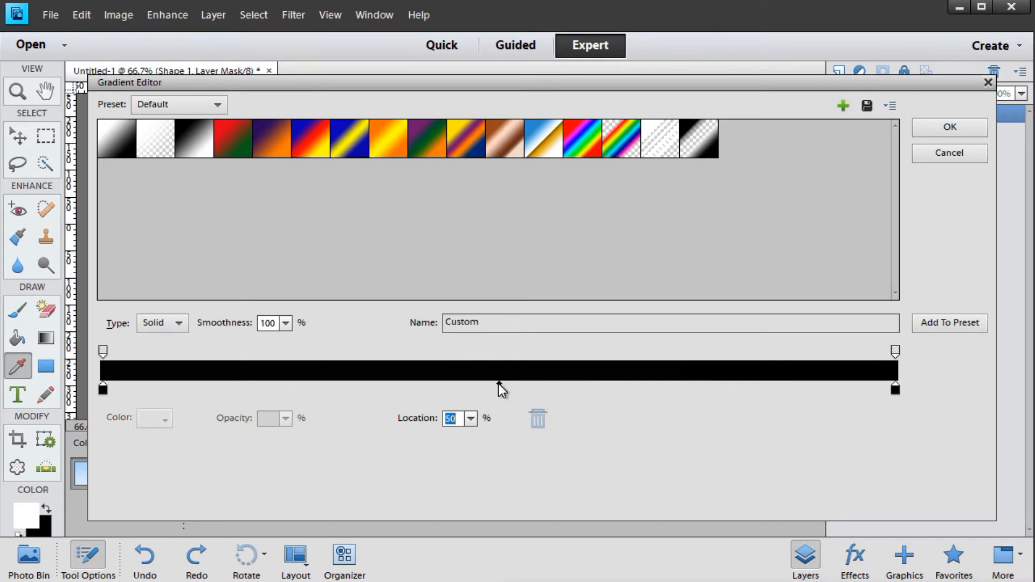
click(499, 389)
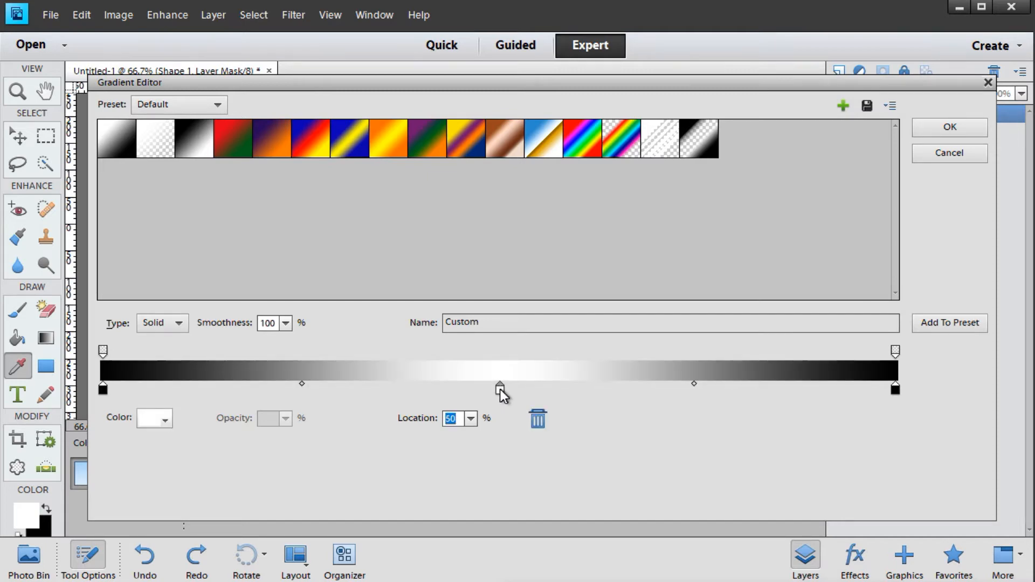
drag(499, 389, 496, 389)
Add an opacity stop at 22% of the gradient and lower its opacity to 4%
click(104, 353)
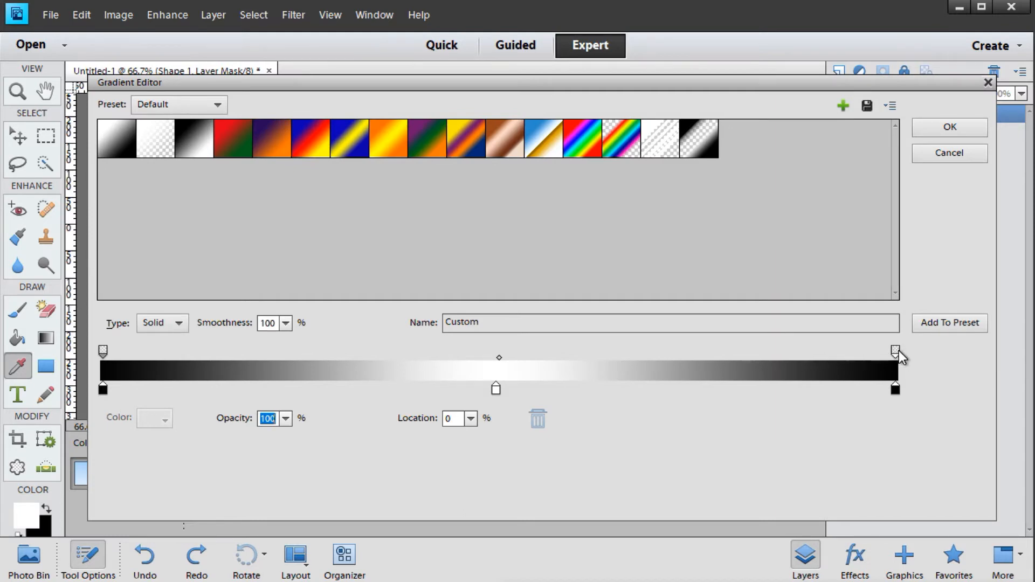
click(278, 358)
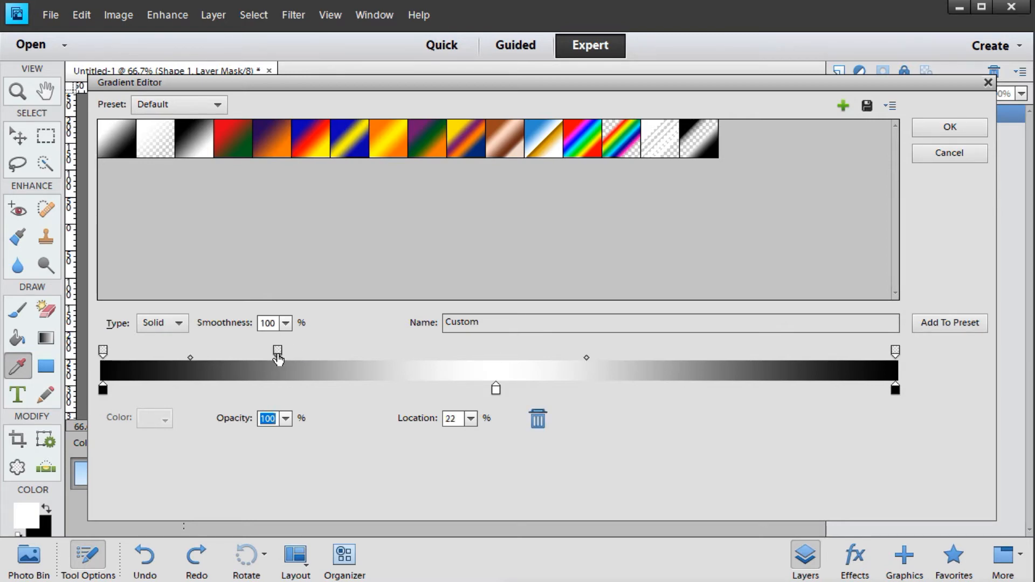
click(285, 421)
drag(287, 435, 209, 439)
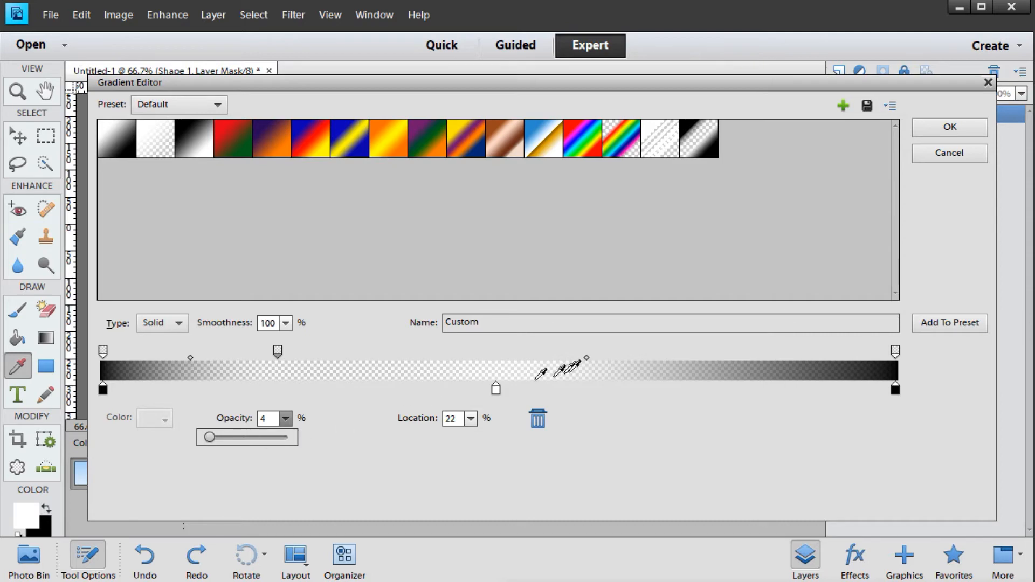
Add another opacity stop at 69% of the gradient and set its opacity to 0%
click(649, 356)
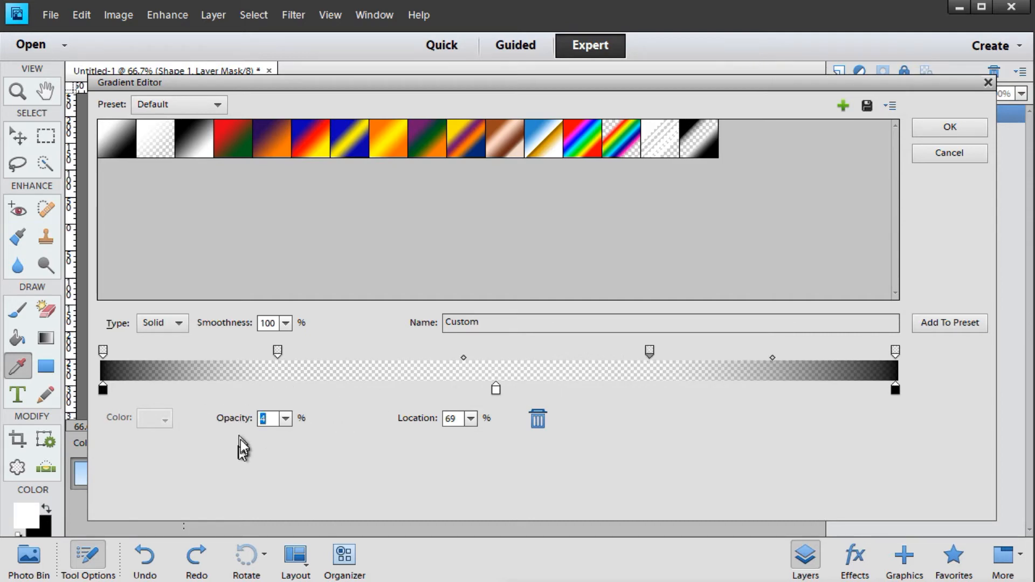
click(285, 420)
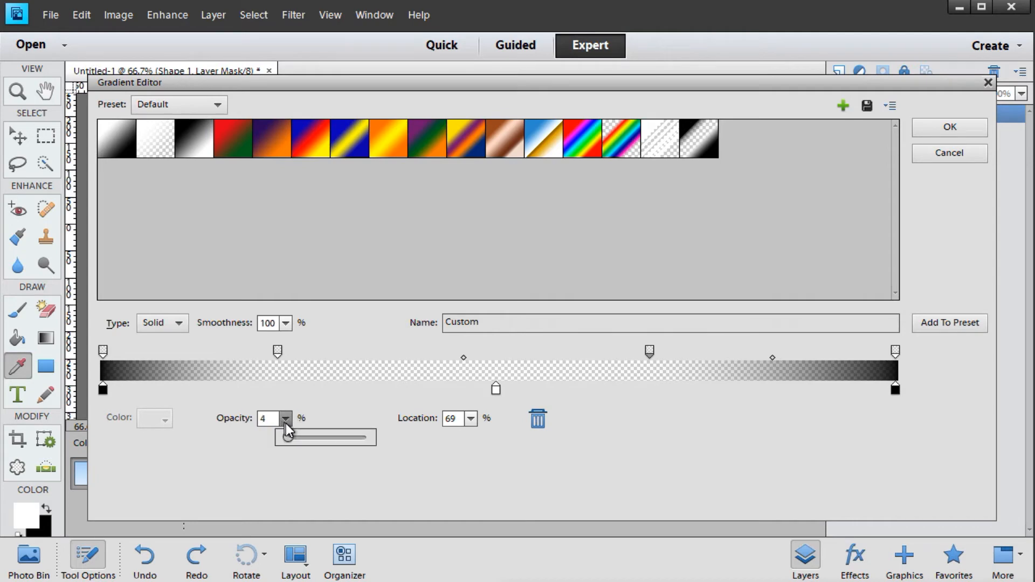
drag(288, 433, 282, 436)
mouse_move(652, 351)
mouse_down()
mouse_move(672, 354)
mouse_move(655, 358)
mouse_up()
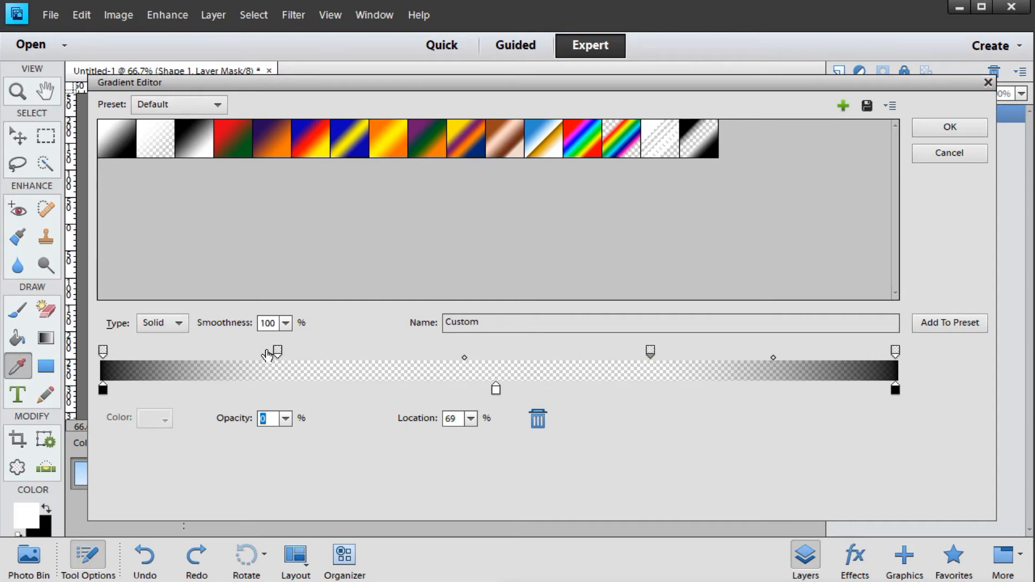
Move the low-opacity stop near the start to 25% and the two outer opacity stops to 12% and 88%
drag(278, 353, 302, 355)
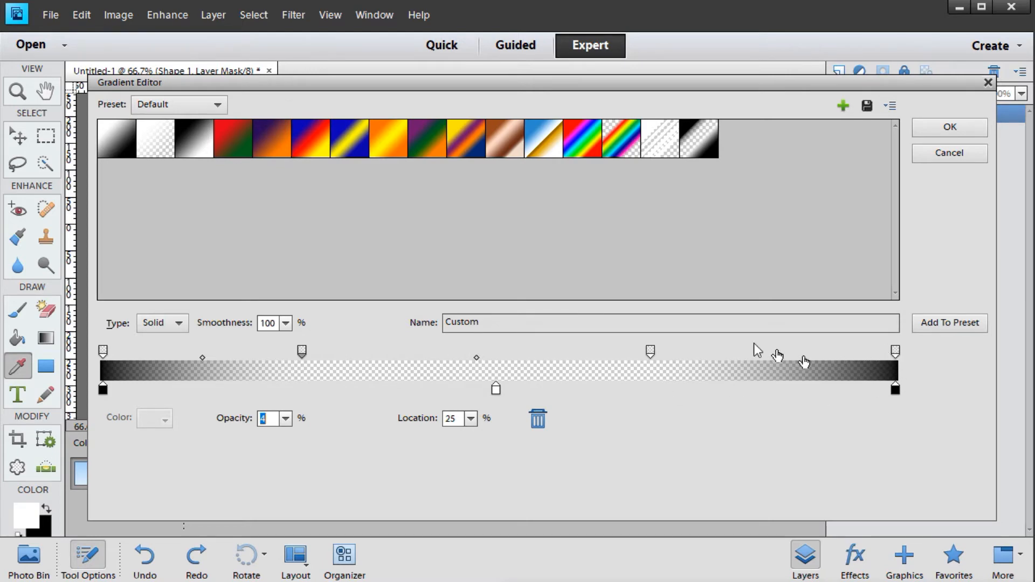
drag(894, 350, 776, 359)
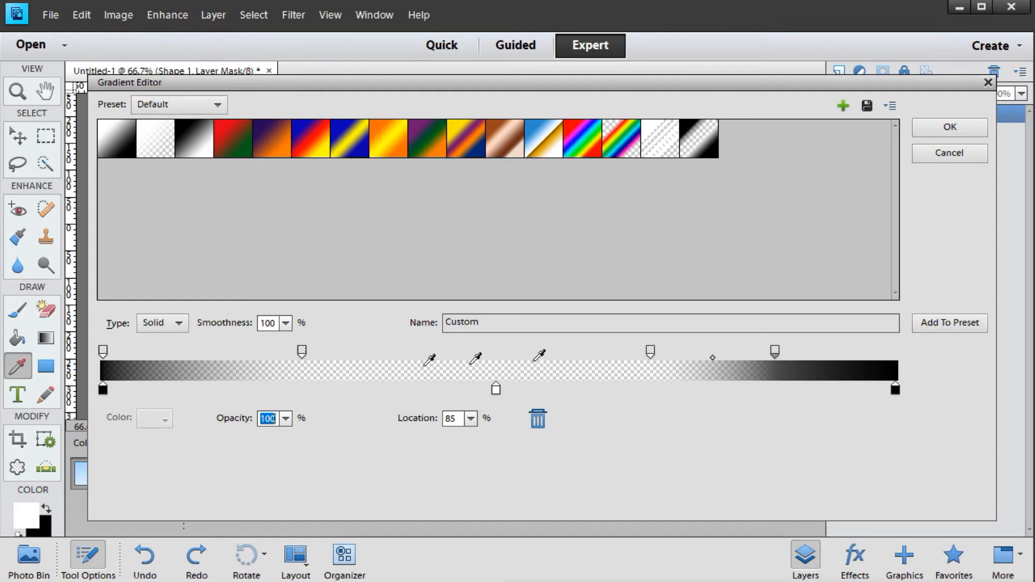
drag(103, 352, 196, 360)
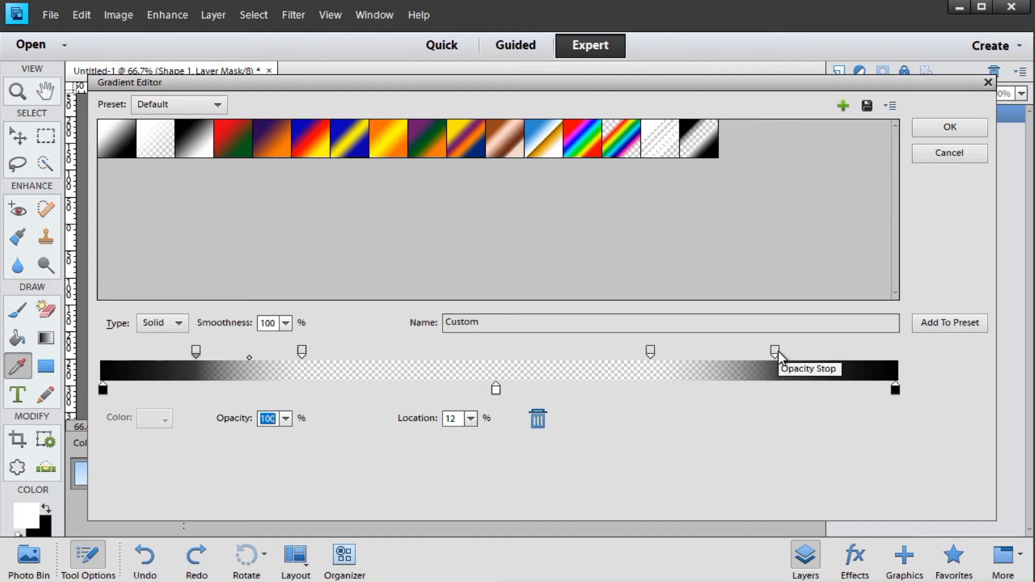
drag(779, 353, 798, 364)
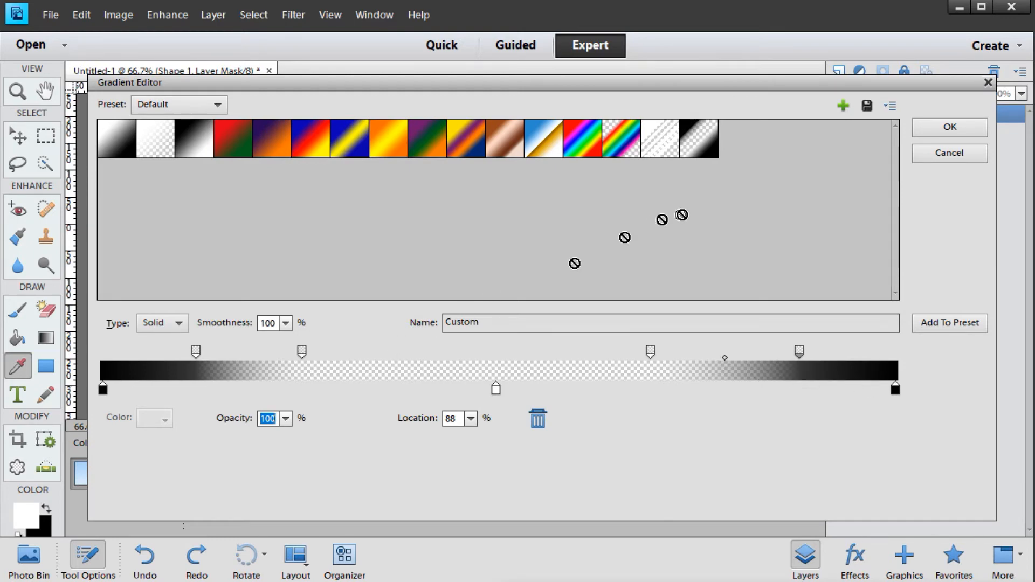
Name the gradient Test, add it to the presets and accept it as the active gradient
click(488, 321)
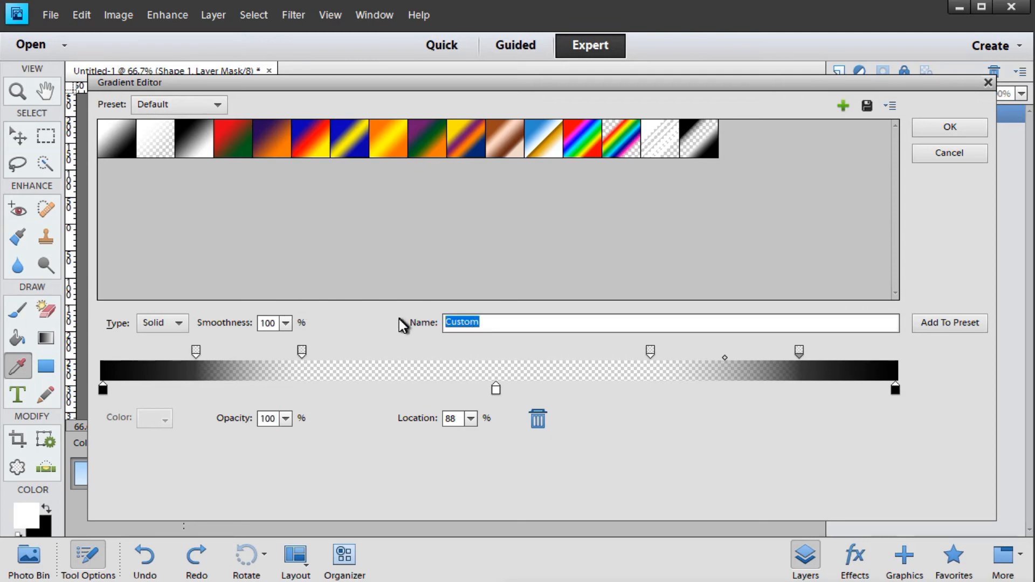
text(Test)
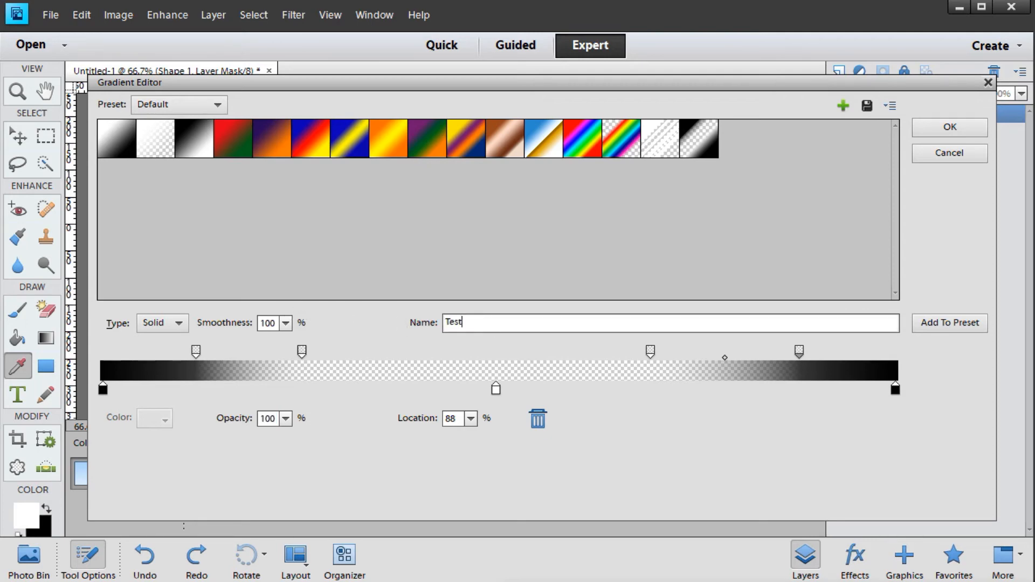
click(931, 323)
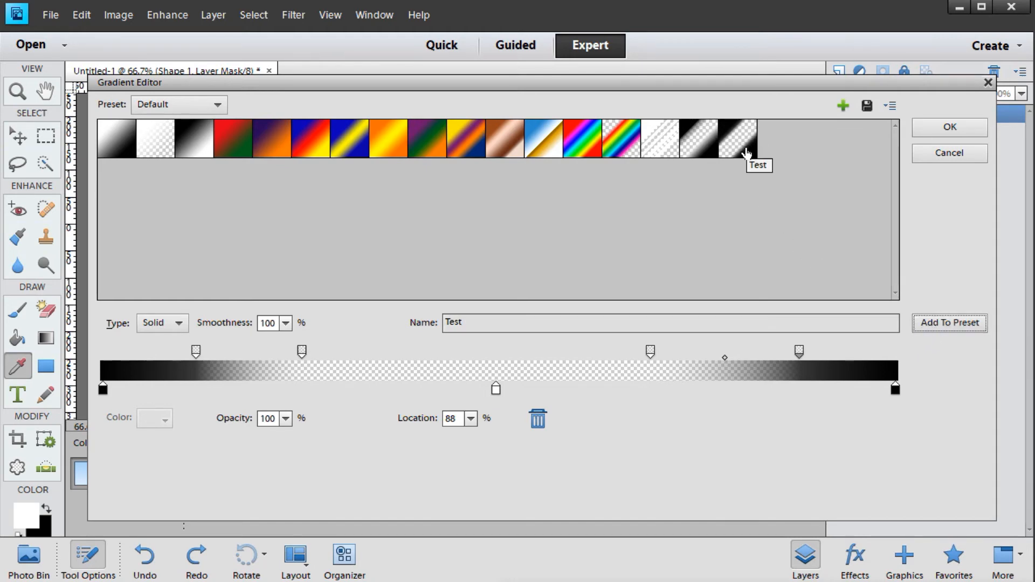
click(948, 130)
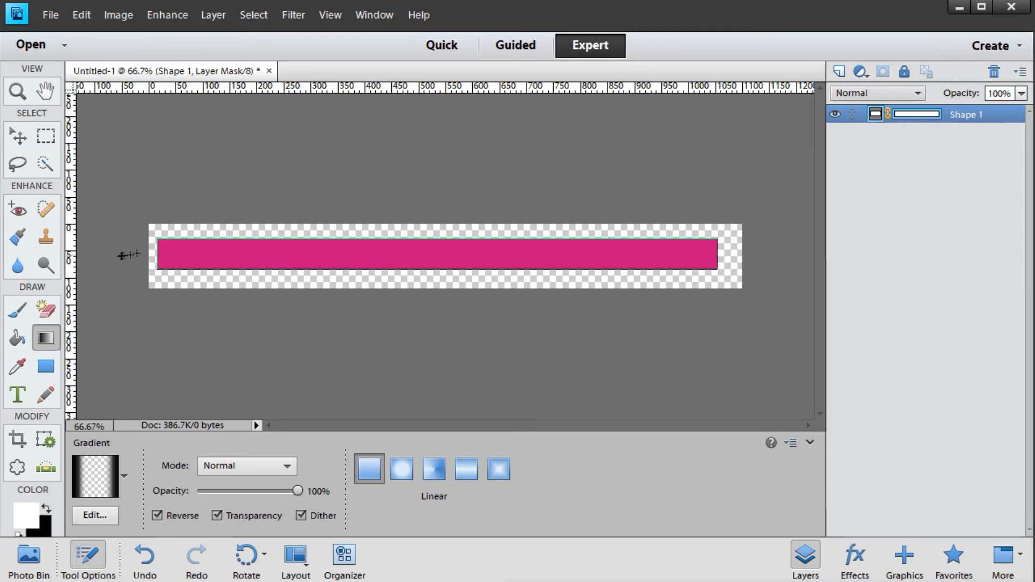
Apply the Test gradient horizontally across the full length of the pink rectangle on the Shape 1 layer mask
drag(153, 252, 163, 251)
drag(168, 253, 729, 246)
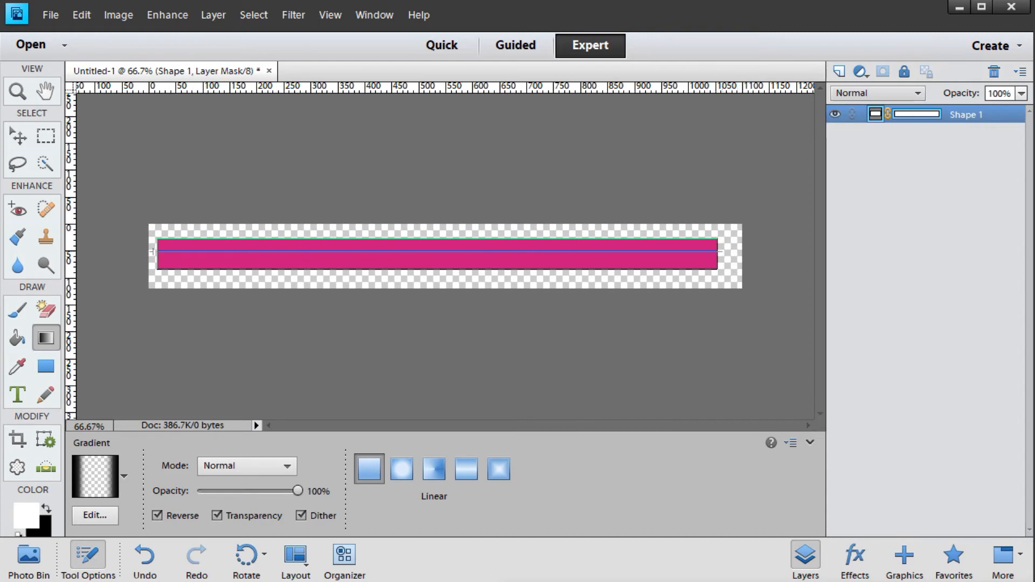
drag(721, 251, 725, 251)
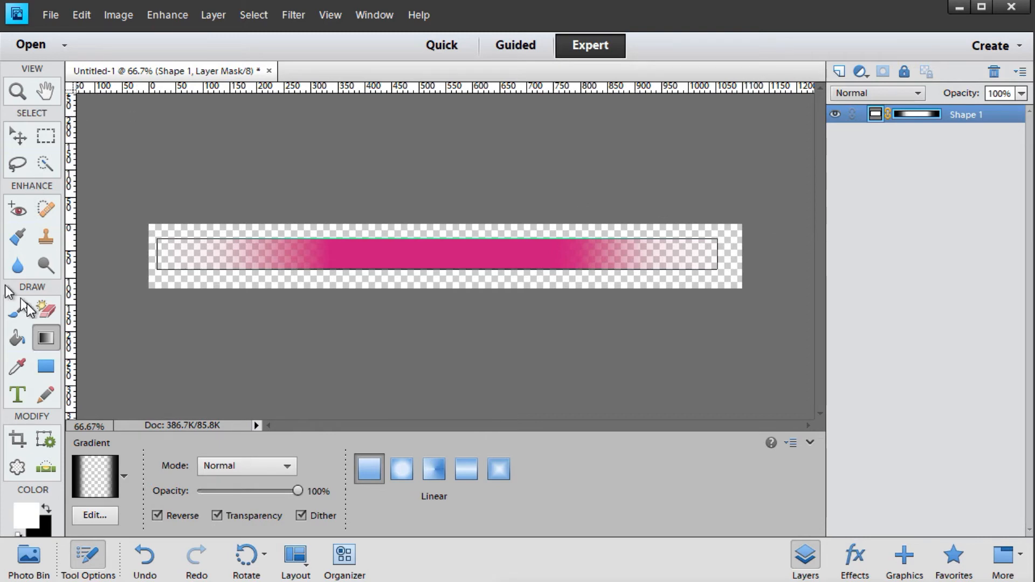
Crop the canvas to the height of the pink rectangle, trimming a little off its faded start
click(17, 442)
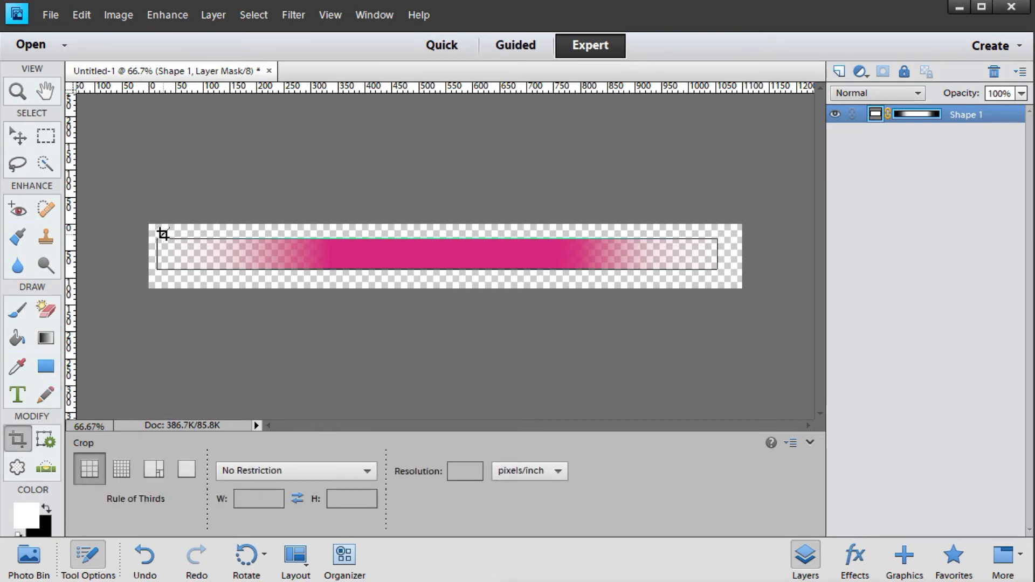
drag(168, 239, 718, 272)
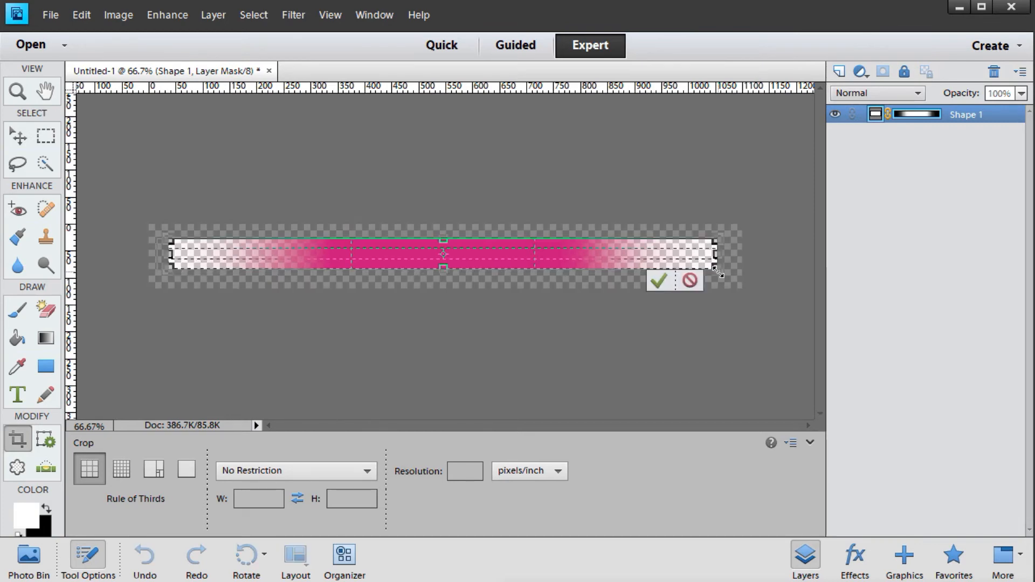
click(658, 280)
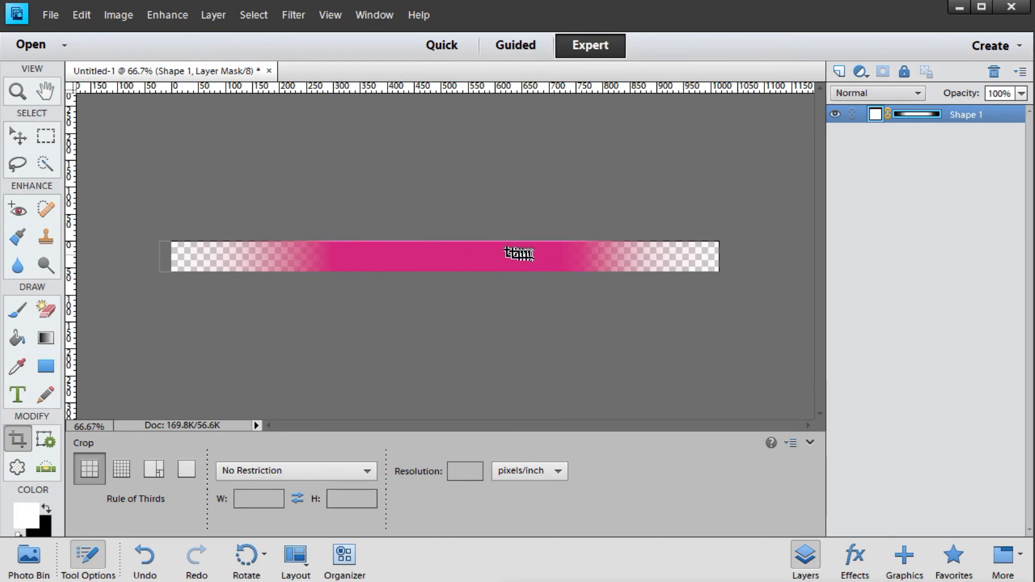
Save the banner as a PNG named Test in the Display Files folder, replacing the existing file and using no interlacing
click(55, 14)
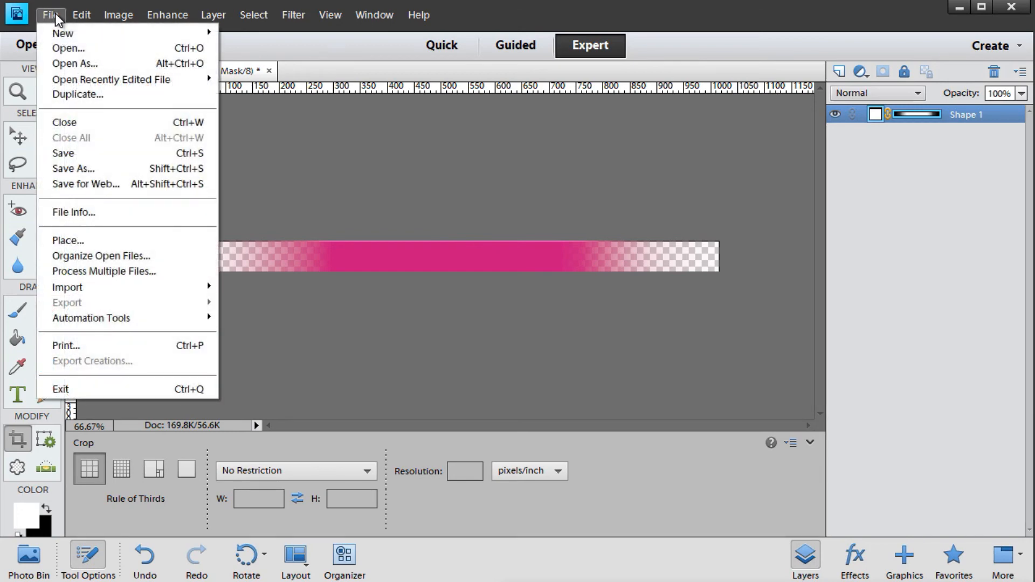
click(130, 168)
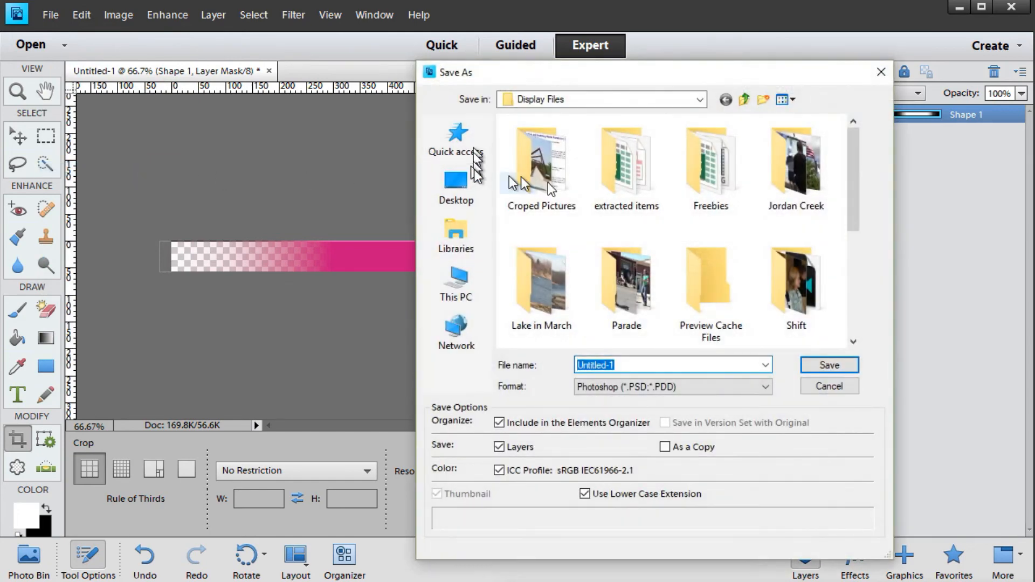
drag(855, 191, 855, 323)
click(764, 386)
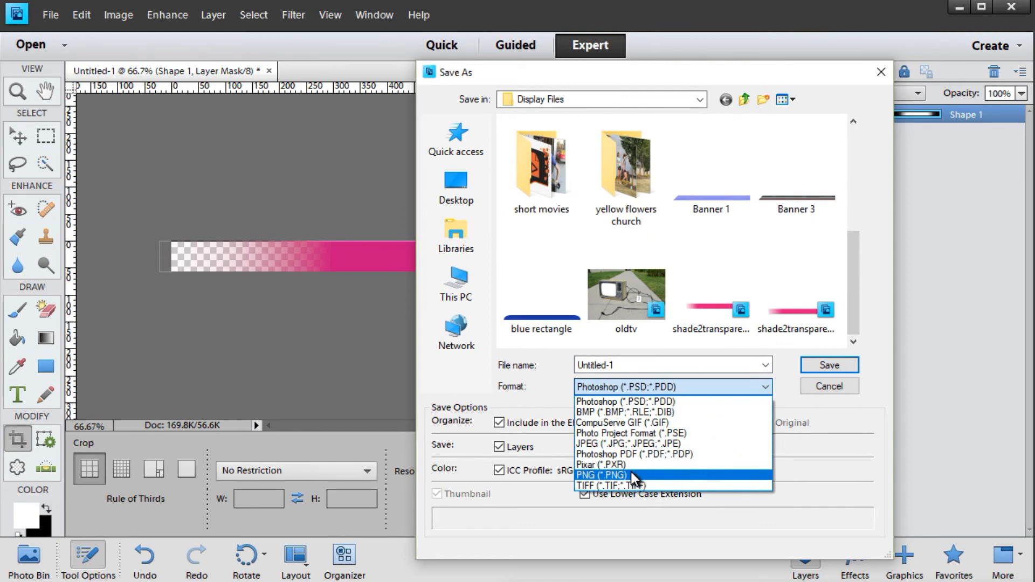
click(631, 475)
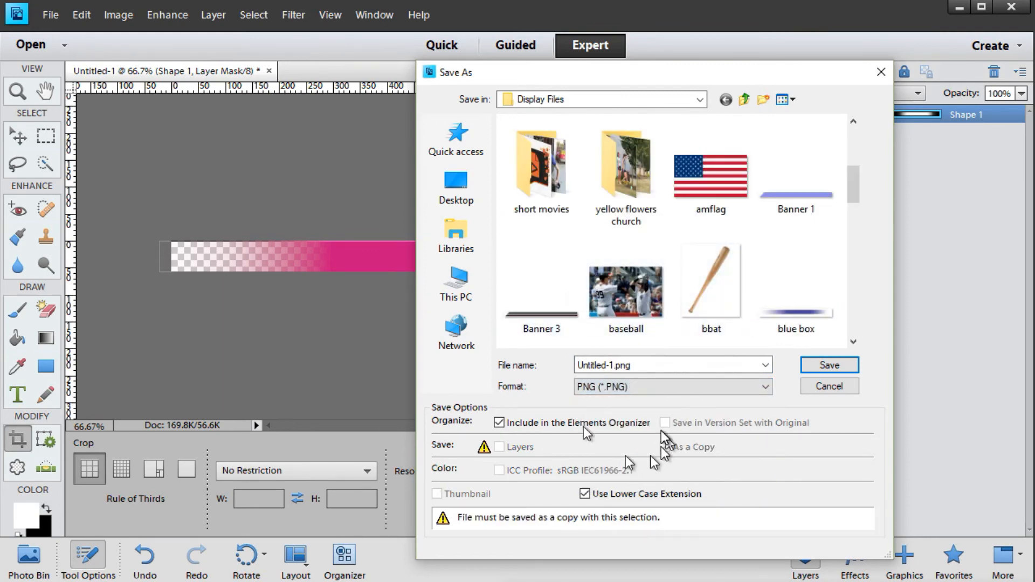
drag(631, 365, 555, 368)
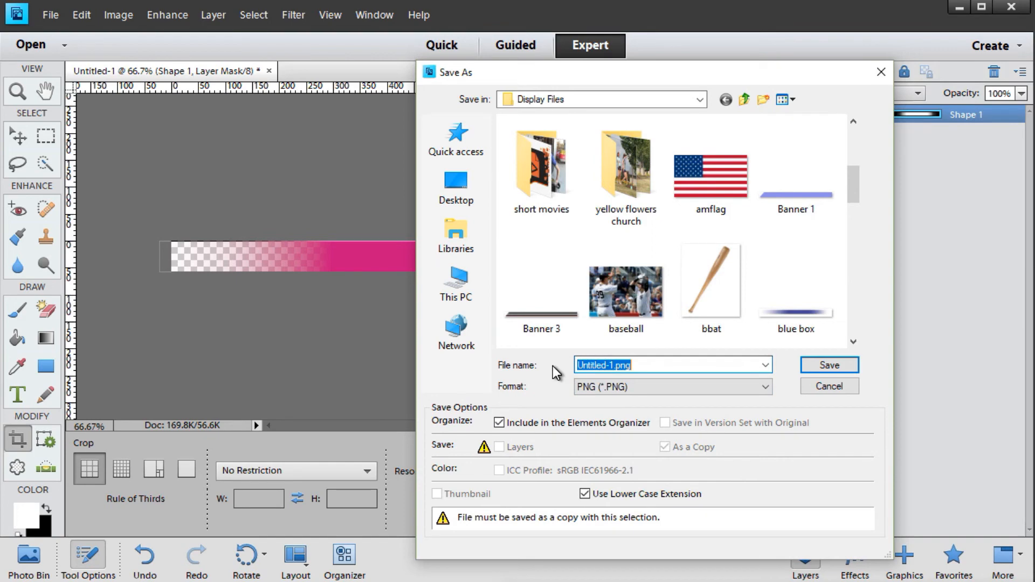
text(Test)
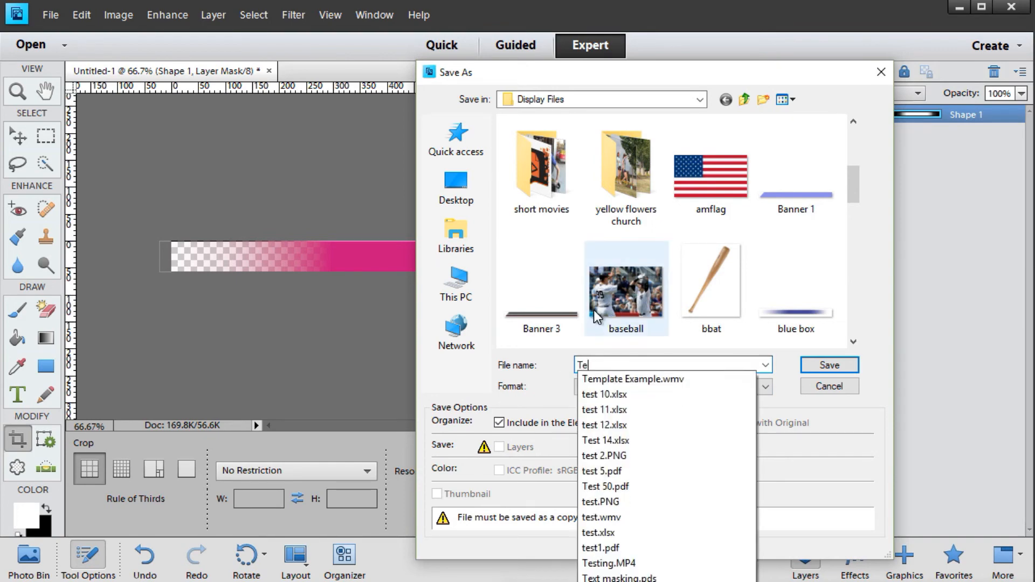
click(830, 368)
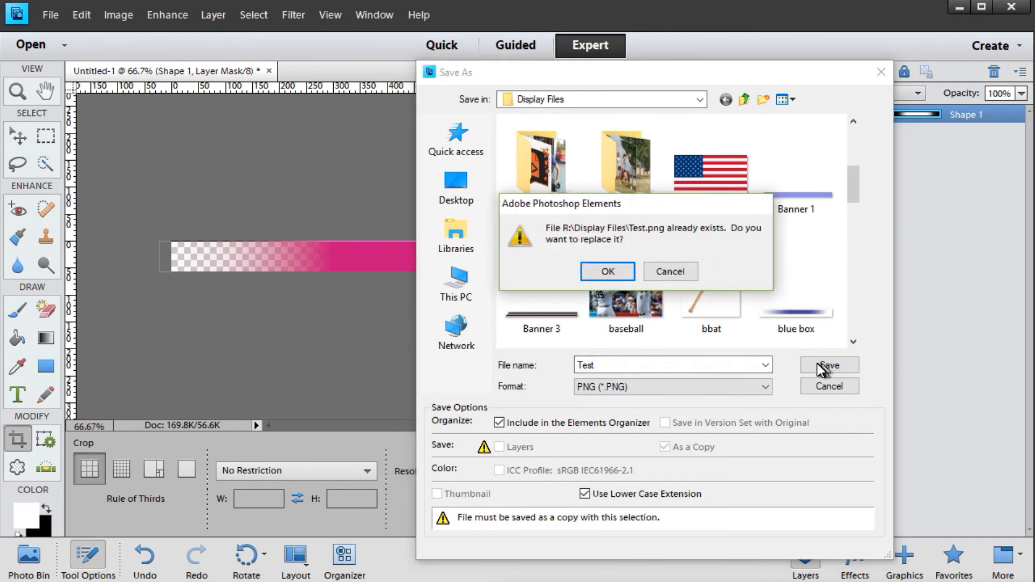
click(621, 272)
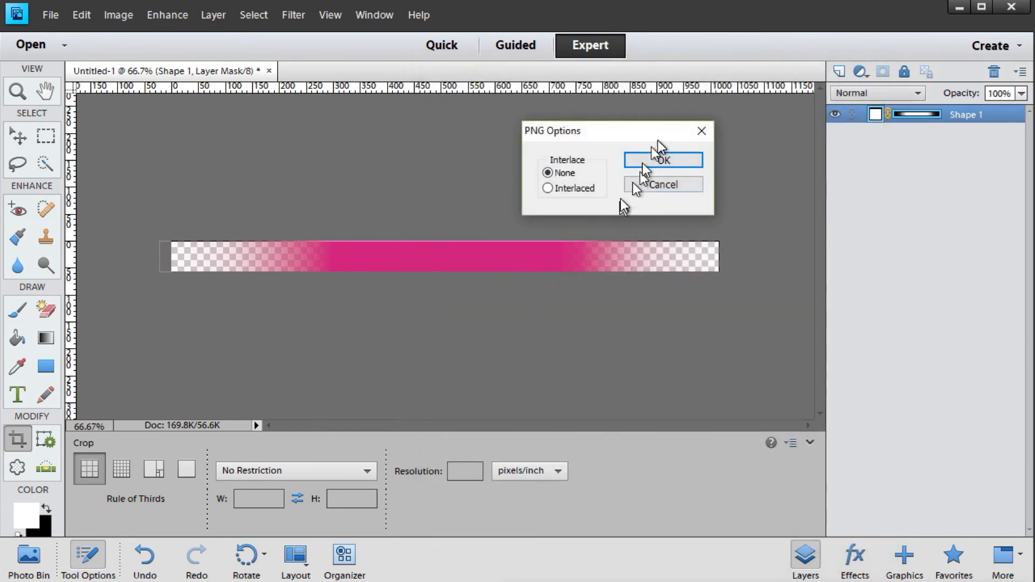
click(664, 160)
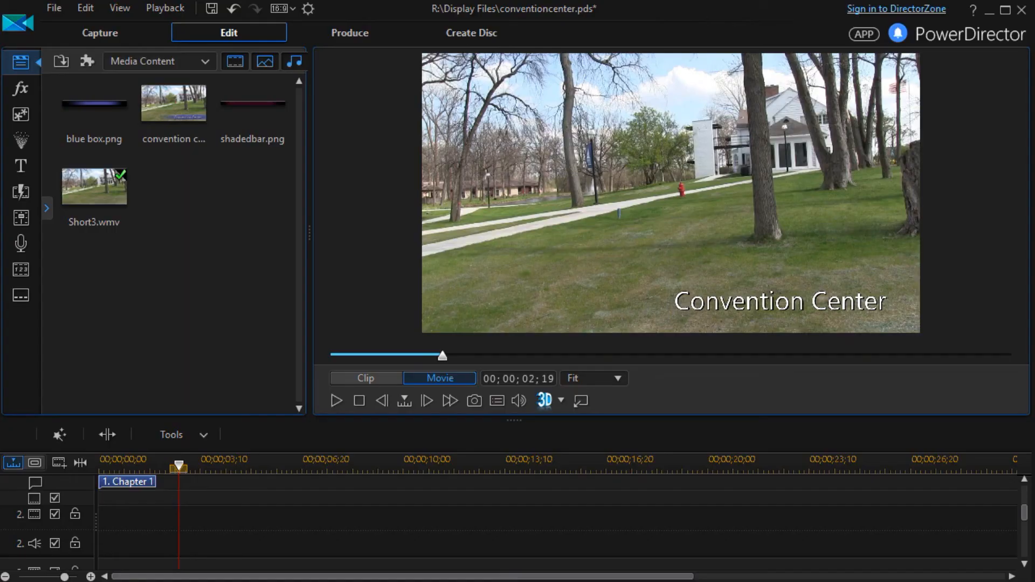
Switch to PowerDirector and import test.PNG from the Display Files folder into the media library
right_click(208, 220)
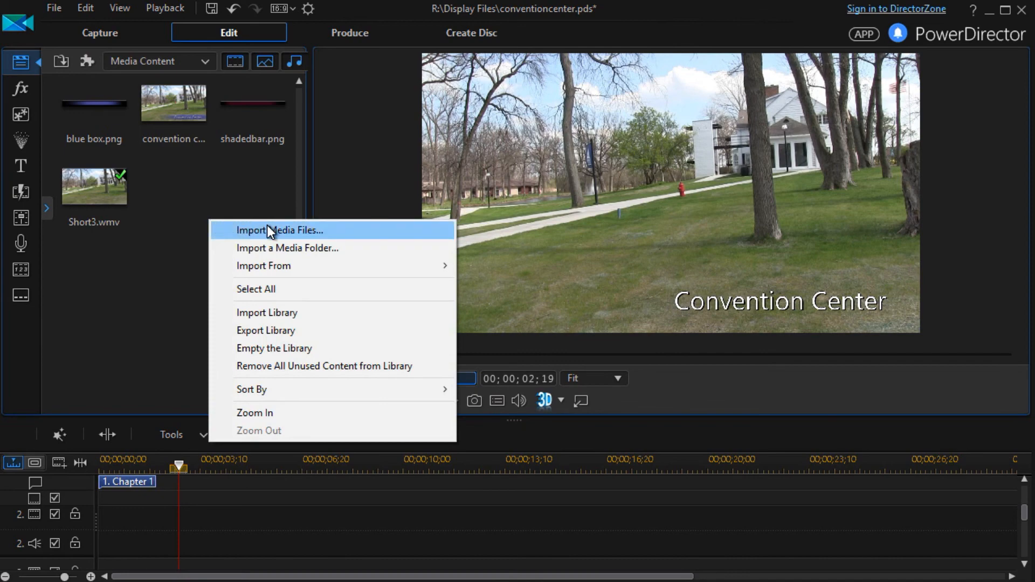
click(267, 225)
scroll(723, 279, down, 15)
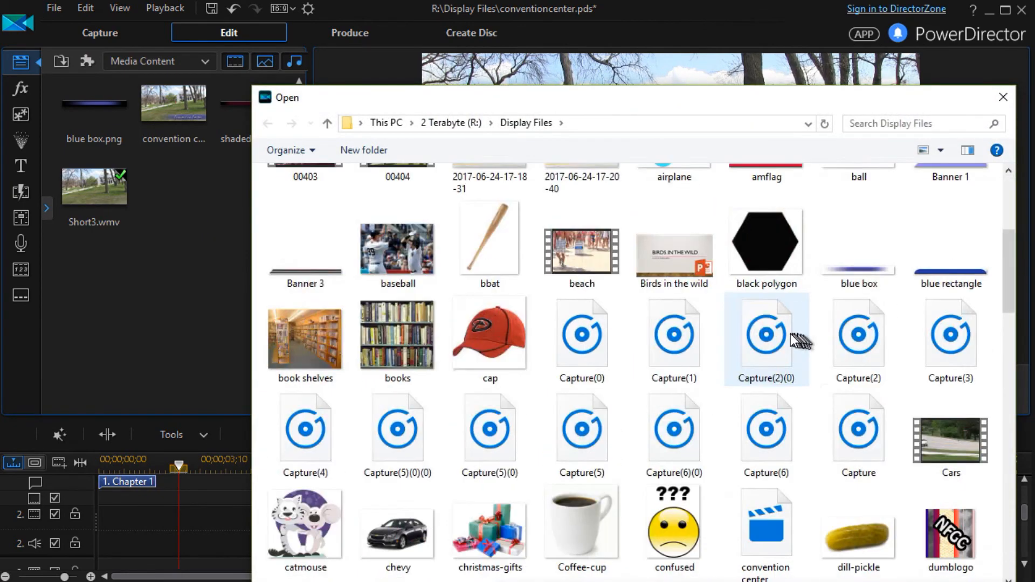
click(578, 442)
double_click(578, 442)
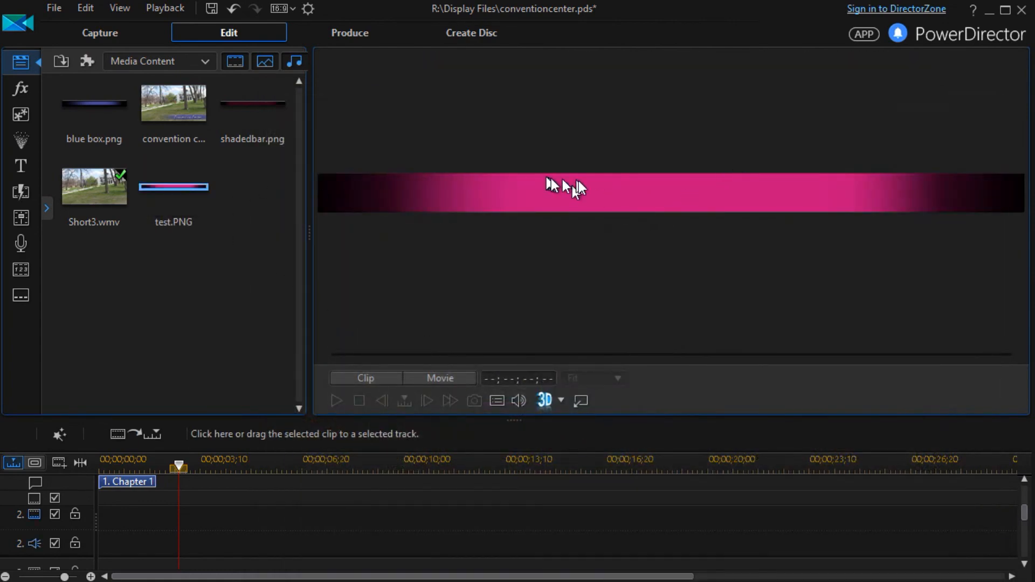
Place test.PNG at the start of video track 2 and move it behind the Convention Center title in the preview
drag(178, 191, 96, 523)
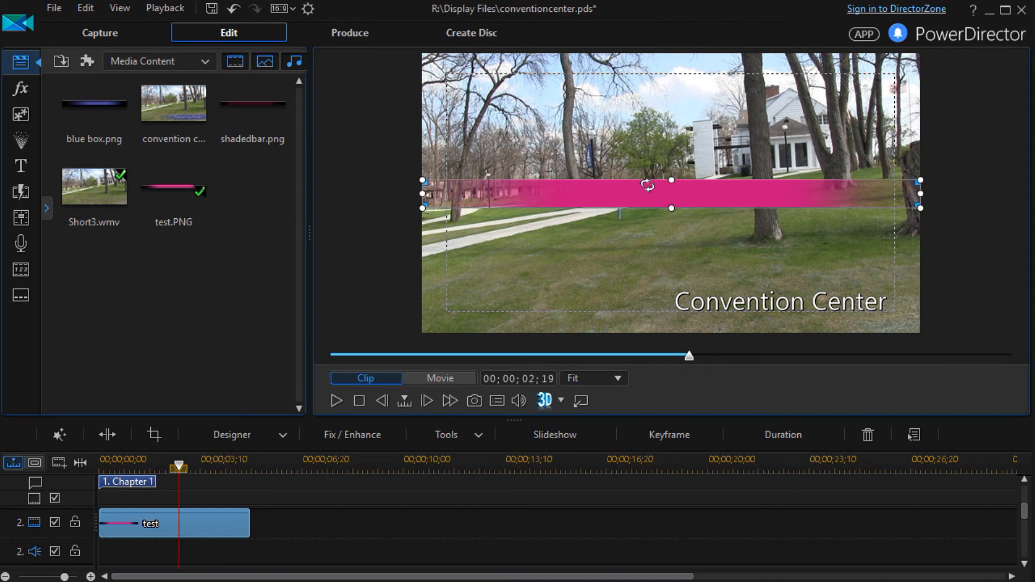
click(729, 279)
drag(736, 280, 737, 285)
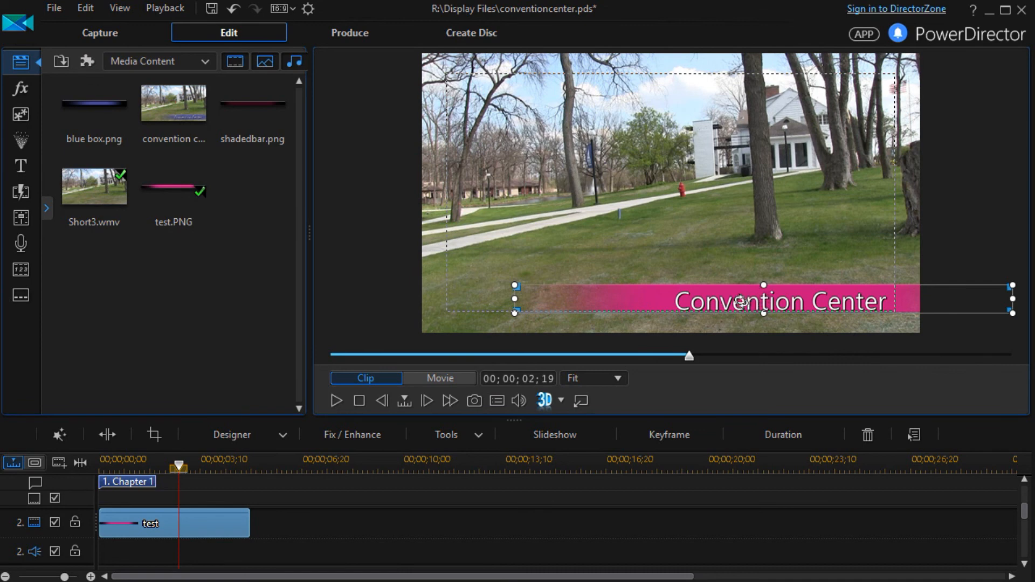
Nudge the pink banner slightly down to centre it vertically behind the Convention Center title, and deselect it
key(Down)
key(Down)
key(Down)
key(Down)
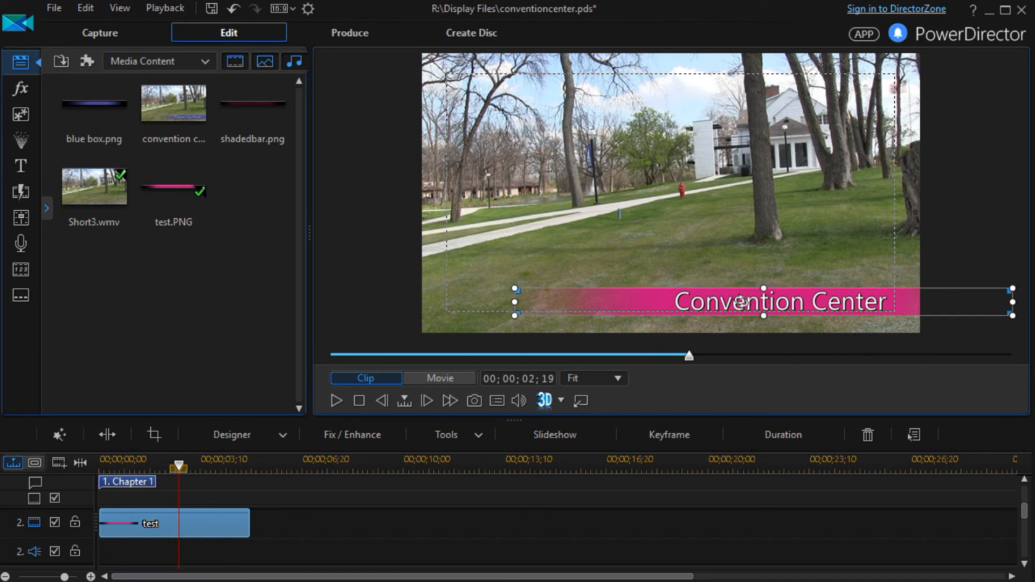
key(Up)
key(Up)
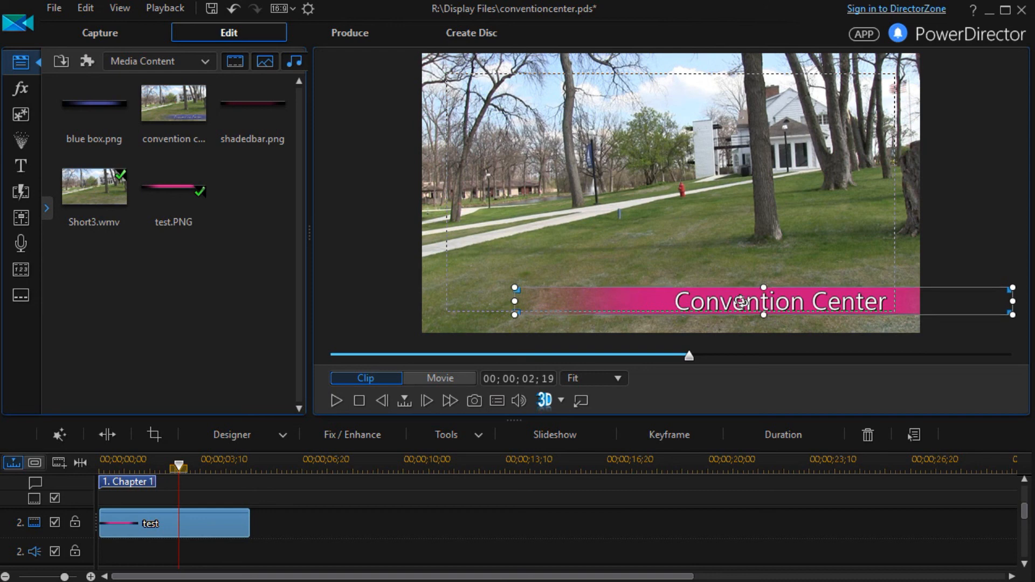
click(680, 194)
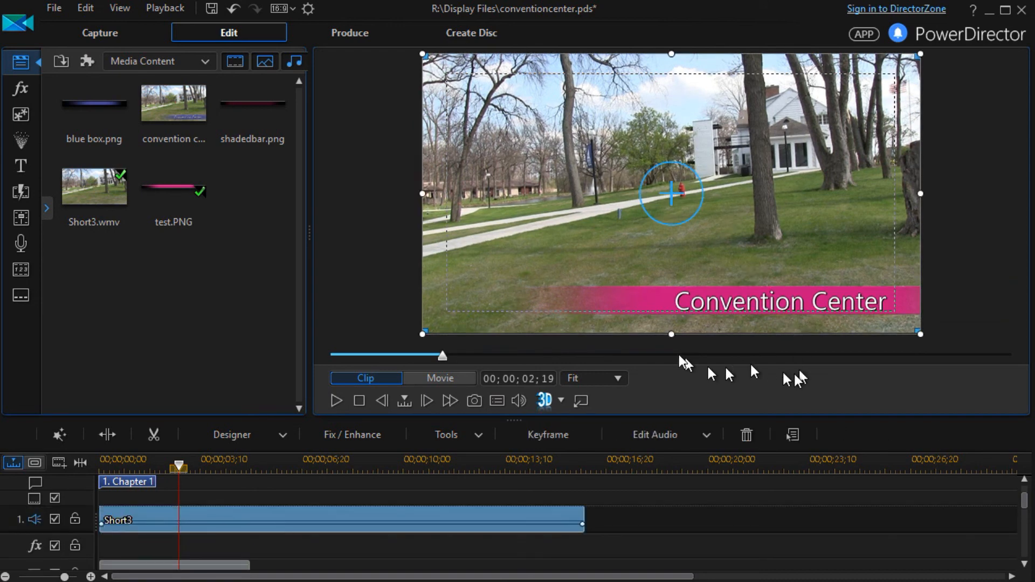